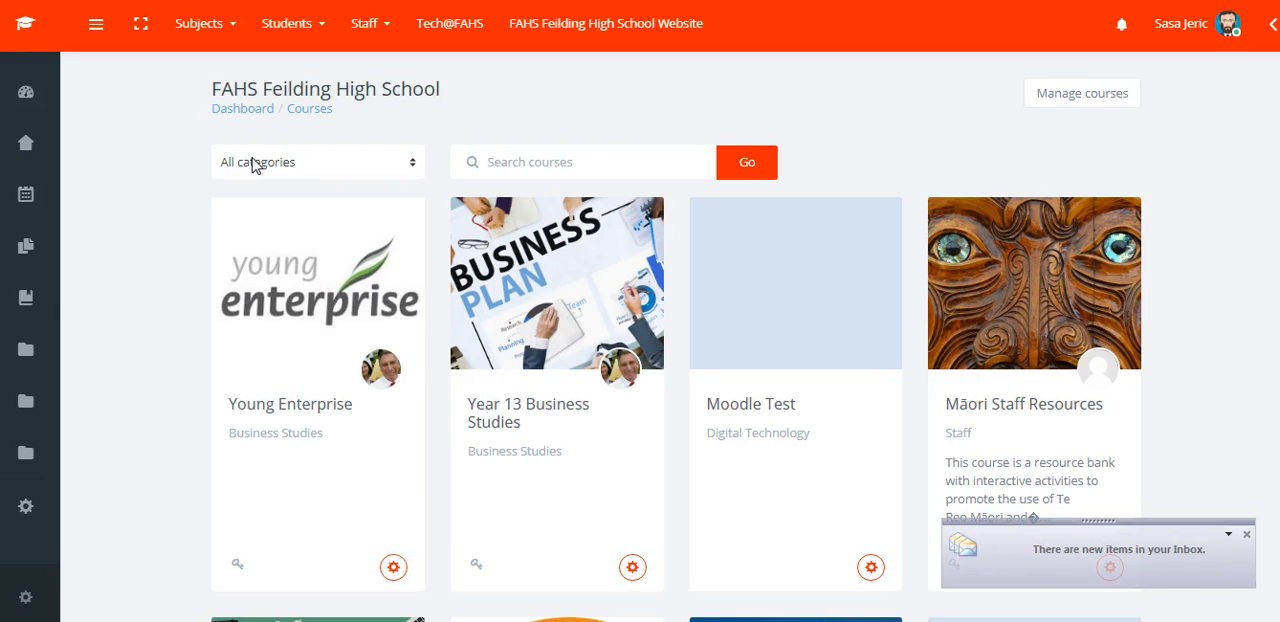
Filter the courses by the Mathematics / Statistics category and open the Year 13 Statistics course.
click(339, 163)
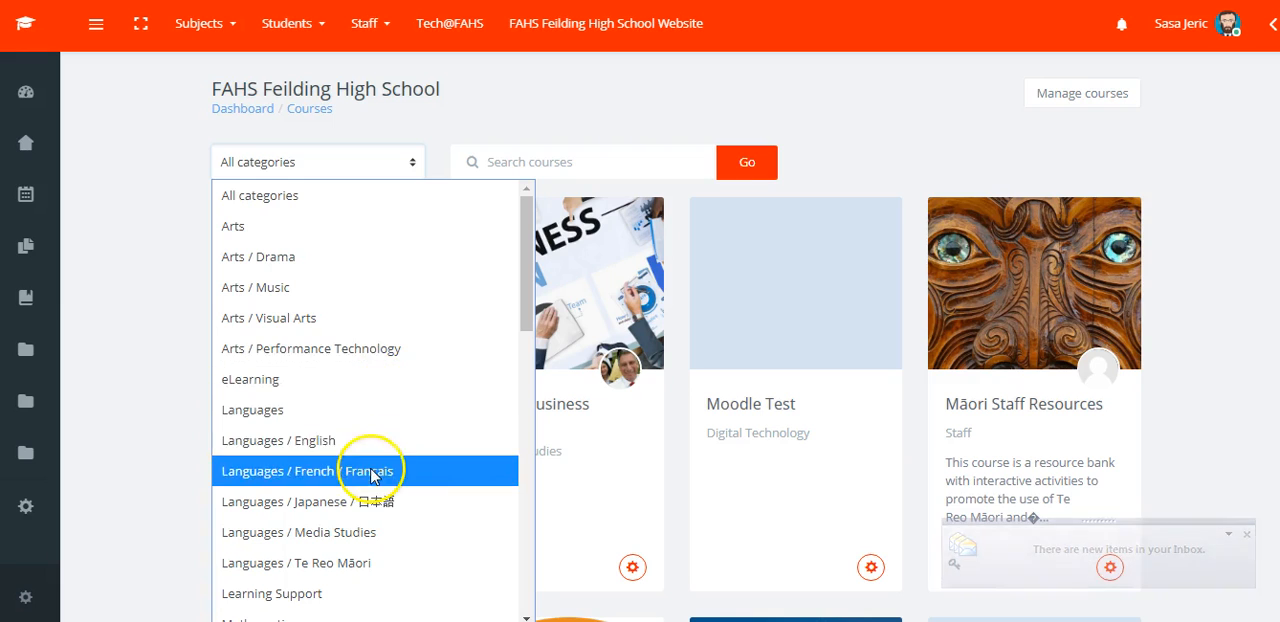
drag(524, 290, 524, 337)
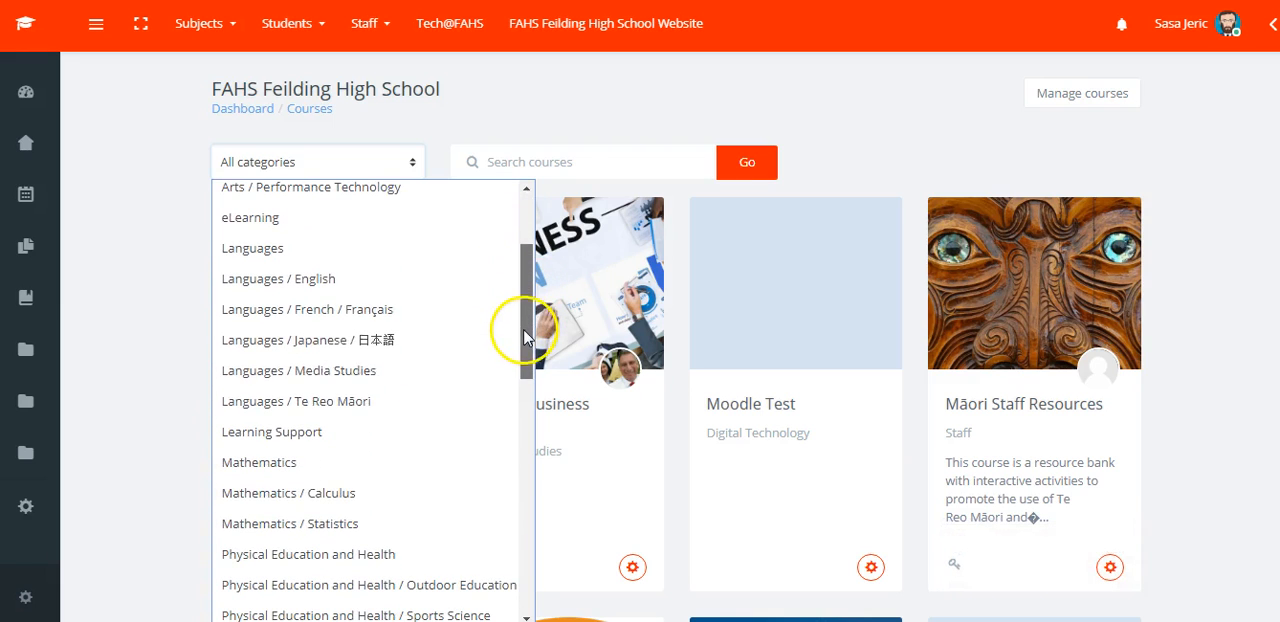
click(378, 518)
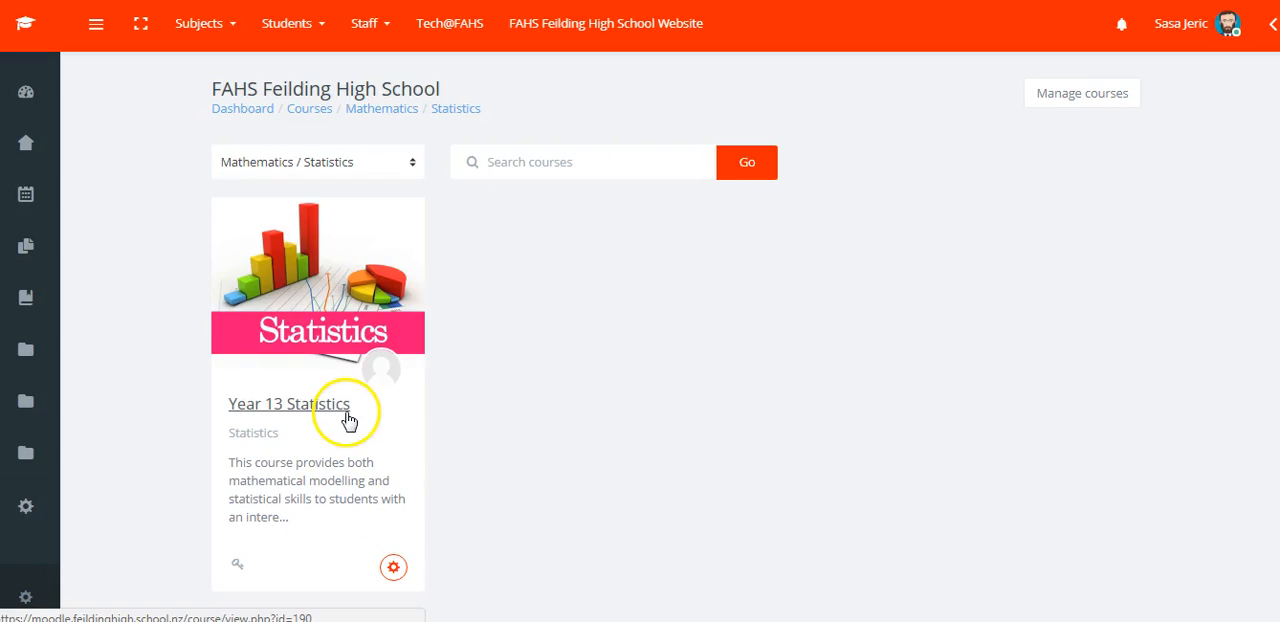
click(338, 419)
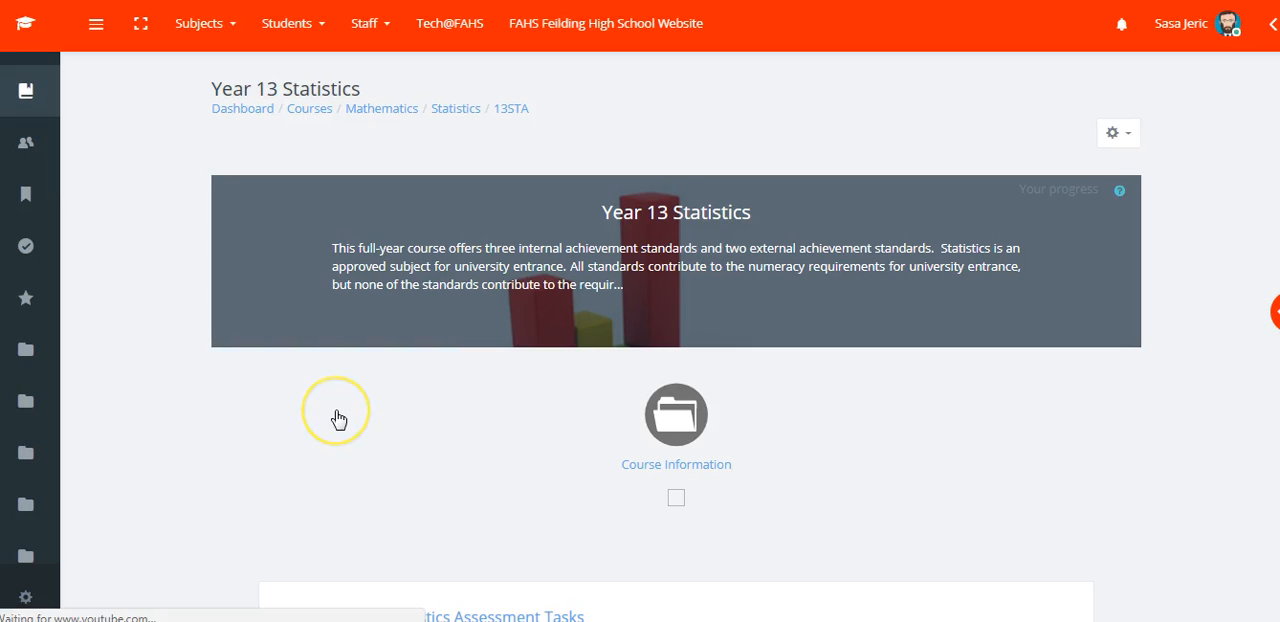
Start a backup of the course, excluding enrolled users and calendar events, and continue to the schema settings.
click(1118, 135)
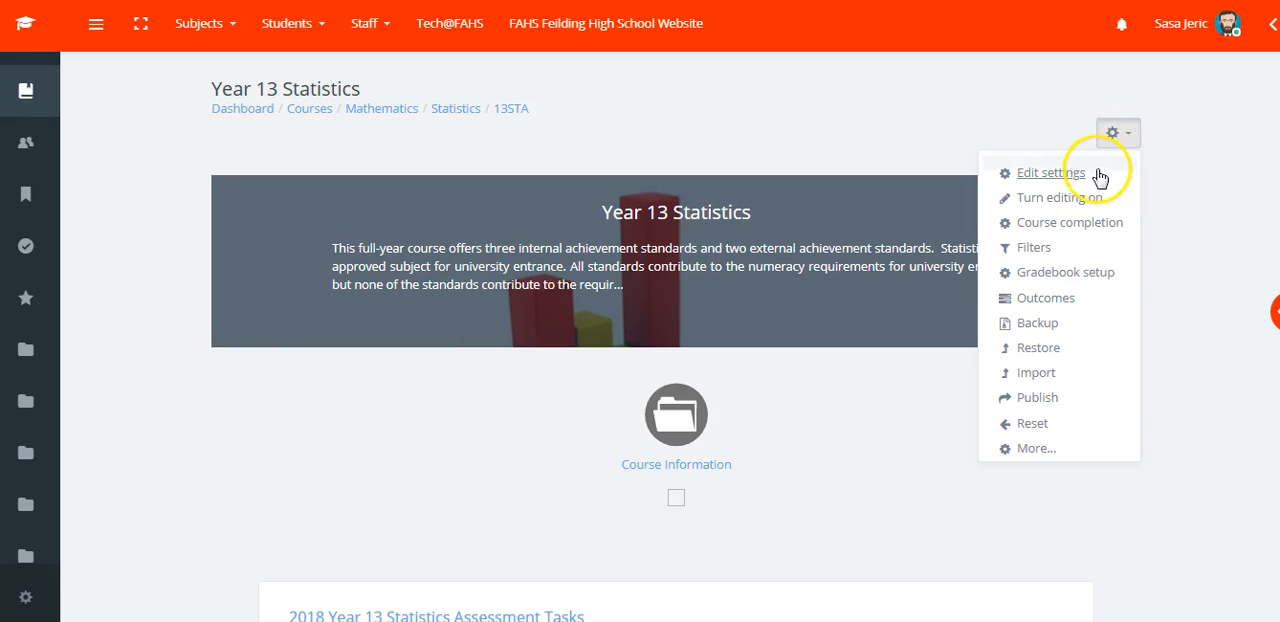
click(1045, 332)
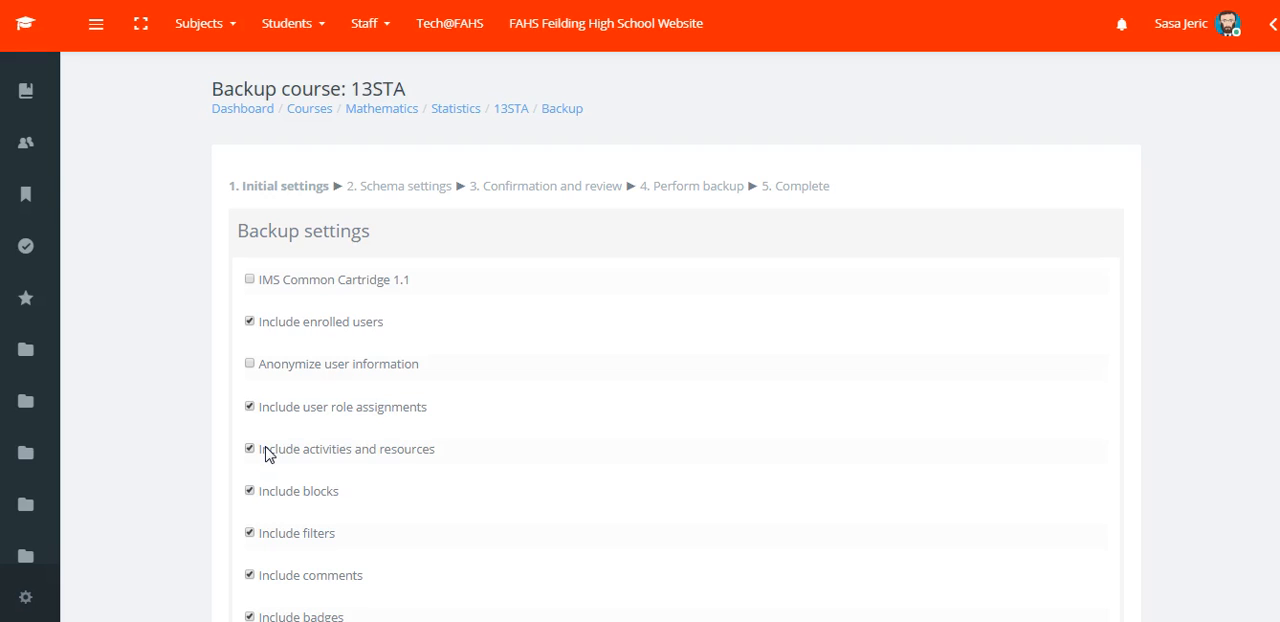
click(251, 328)
scroll(675, 336, down, 2)
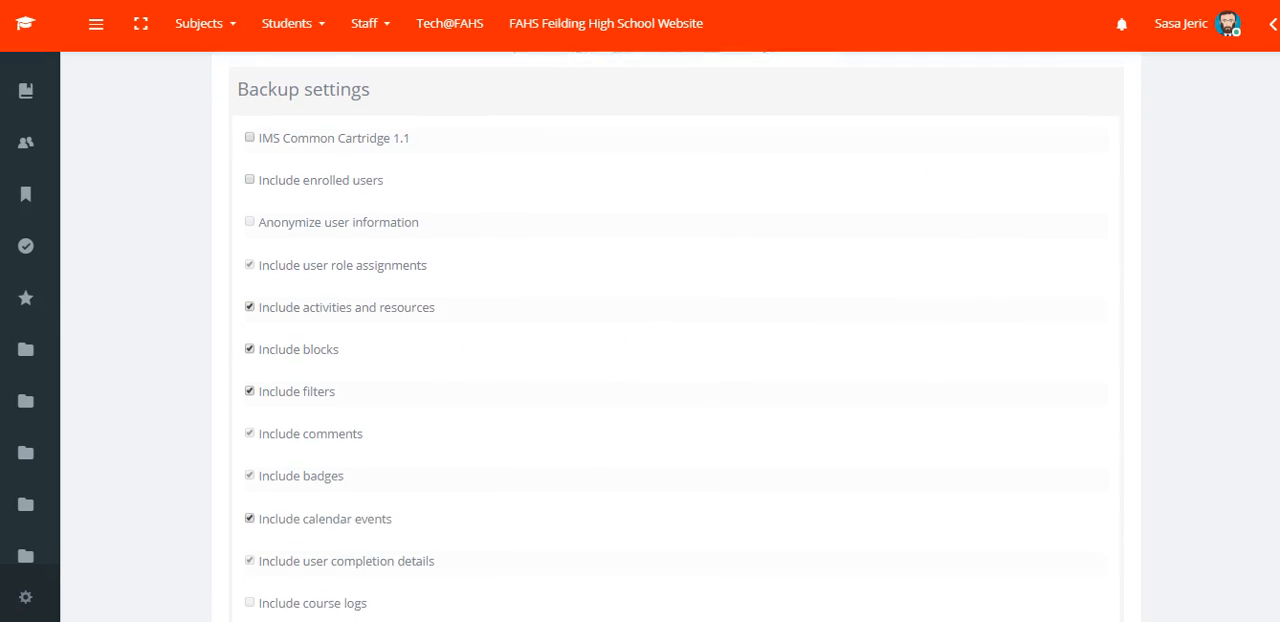
scroll(675, 336, down, 3)
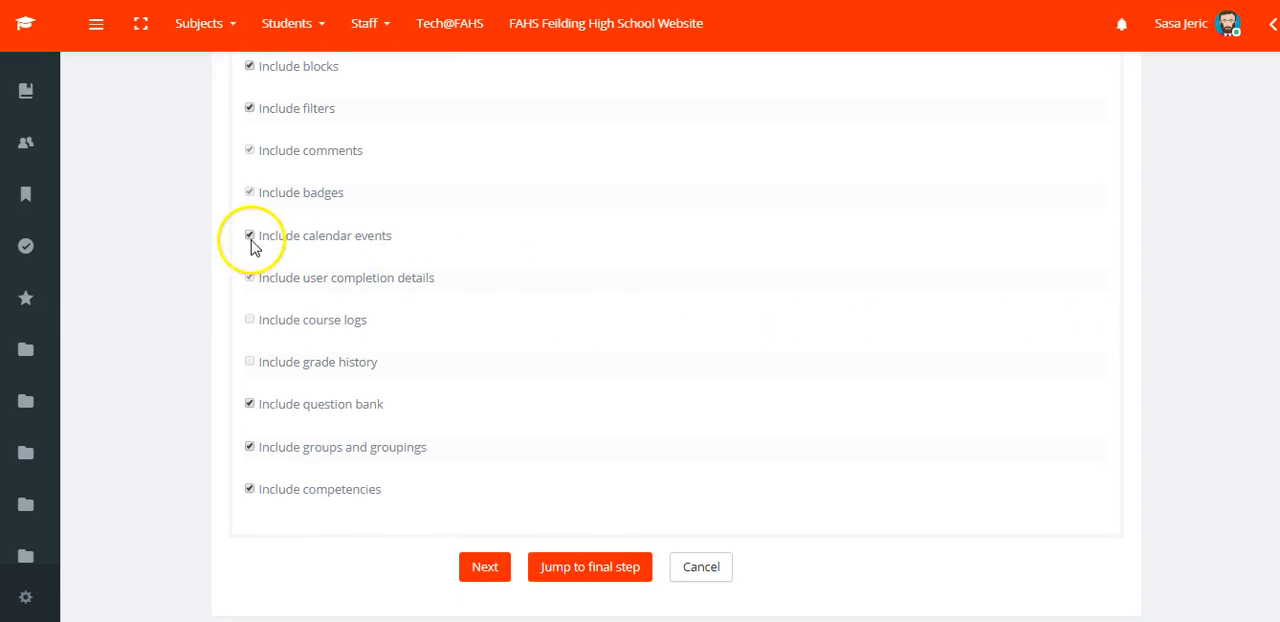
click(250, 237)
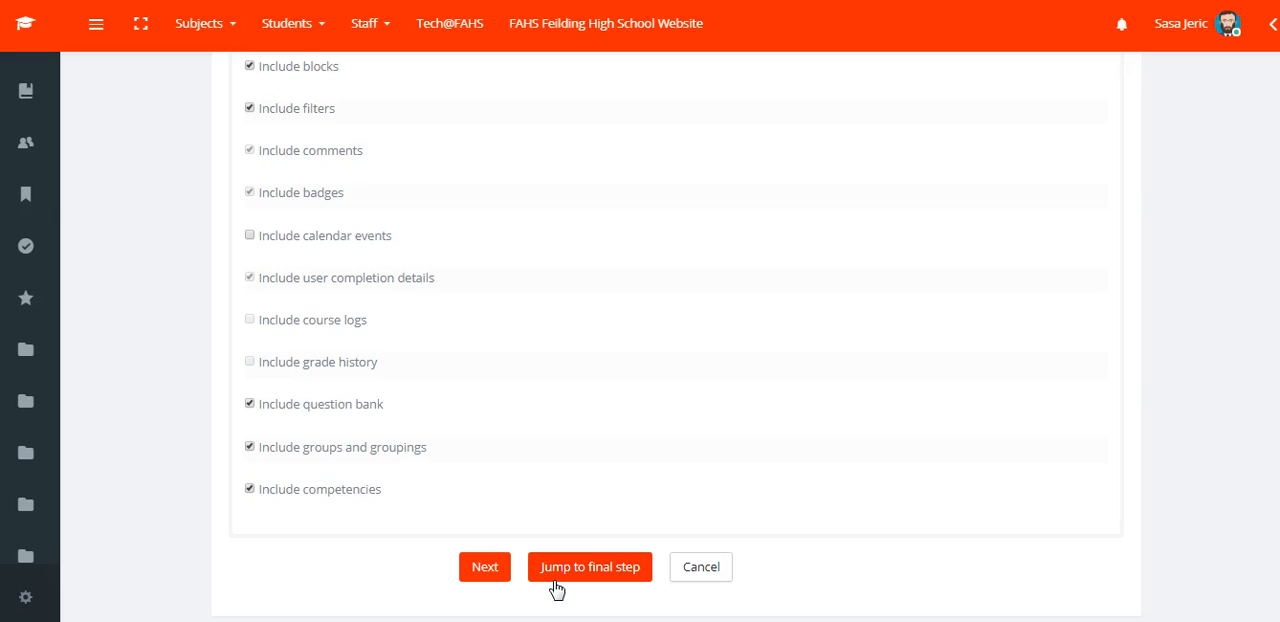
click(498, 570)
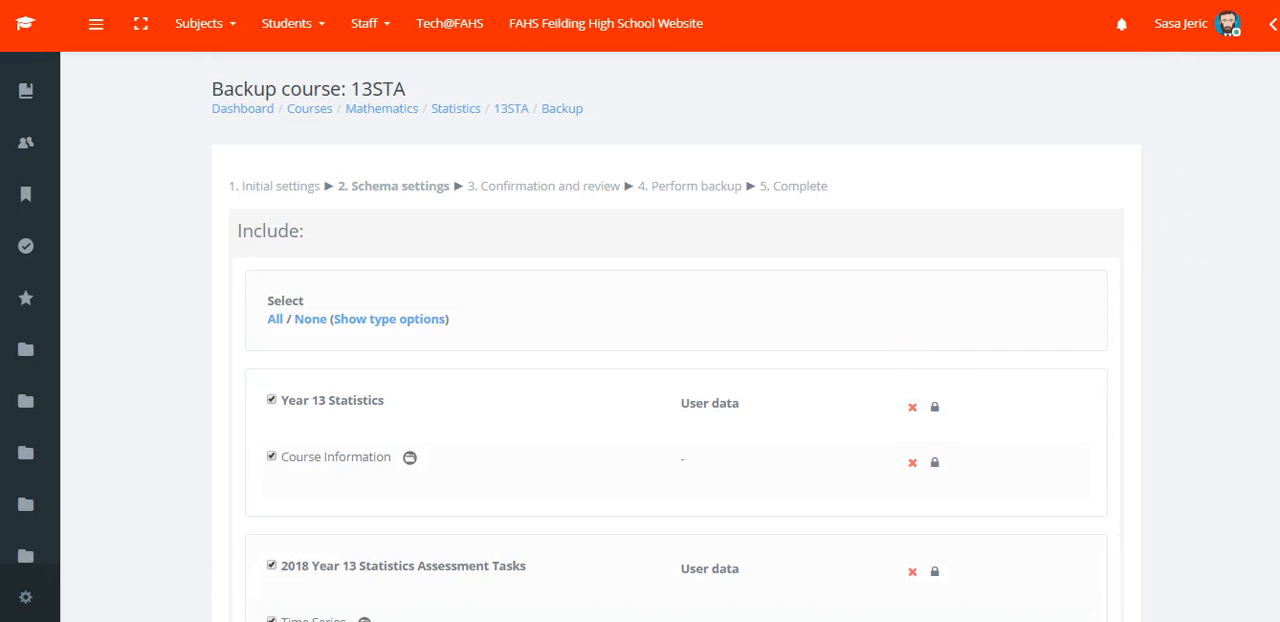
Exclude the Probabilty Concepts section from the backup and include it again.
scroll(676, 400, down, 5)
scroll(676, 400, up, 4)
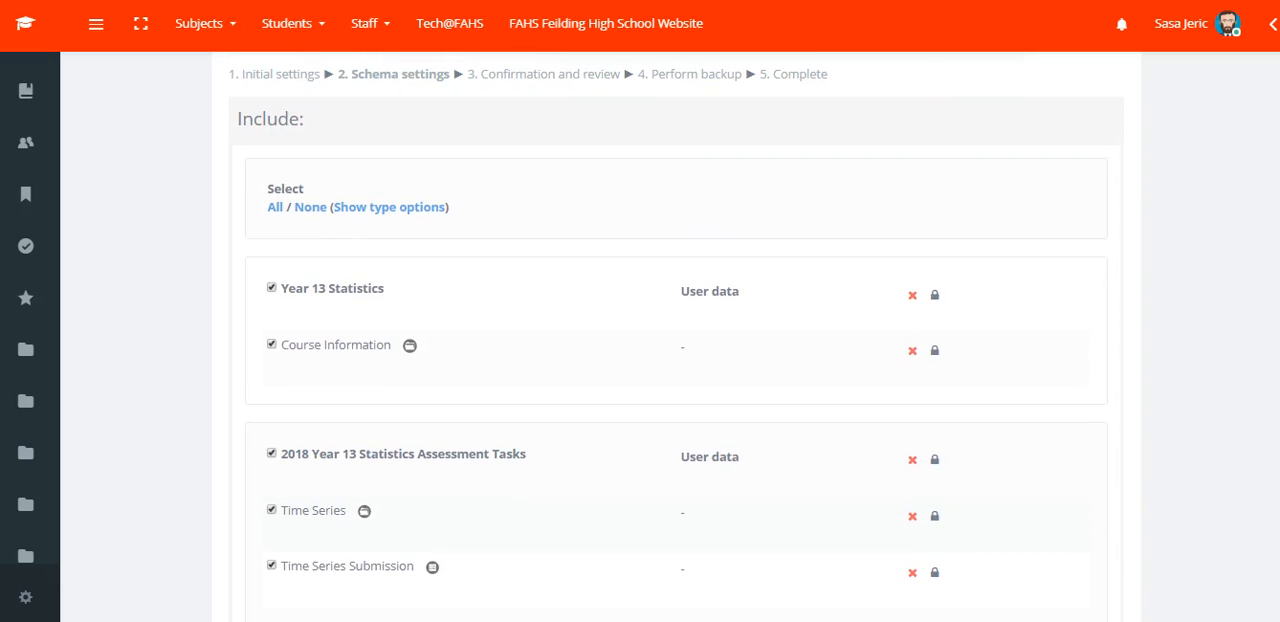
scroll(676, 400, down, 2)
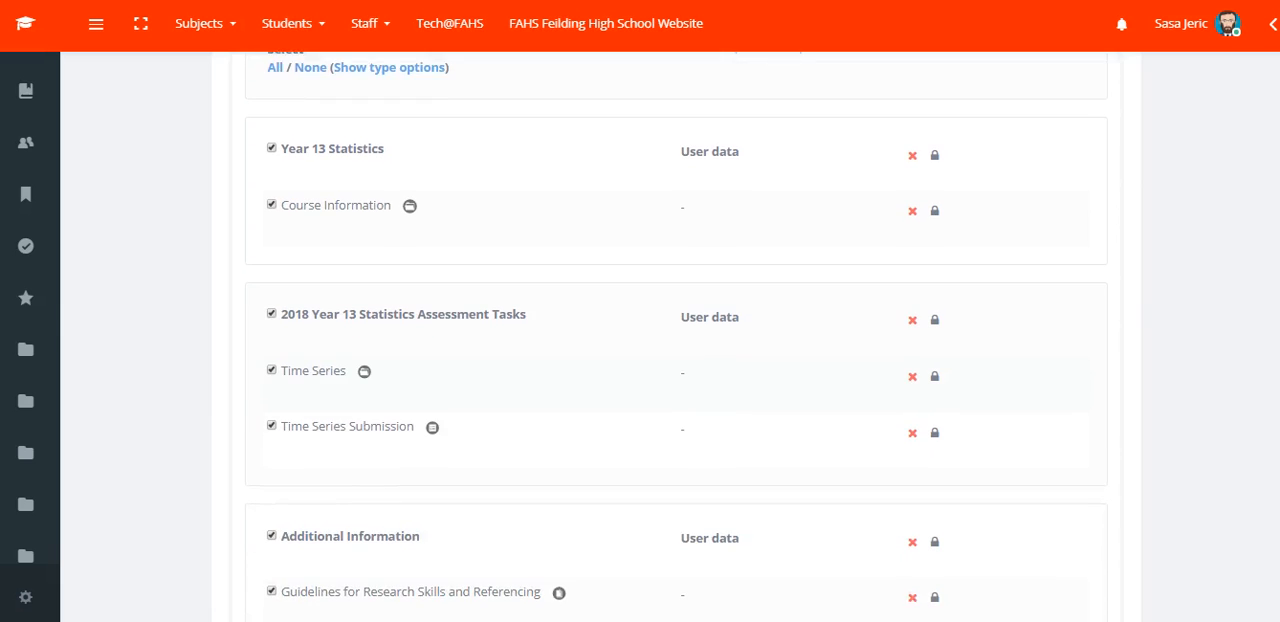
scroll(676, 400, down, 1)
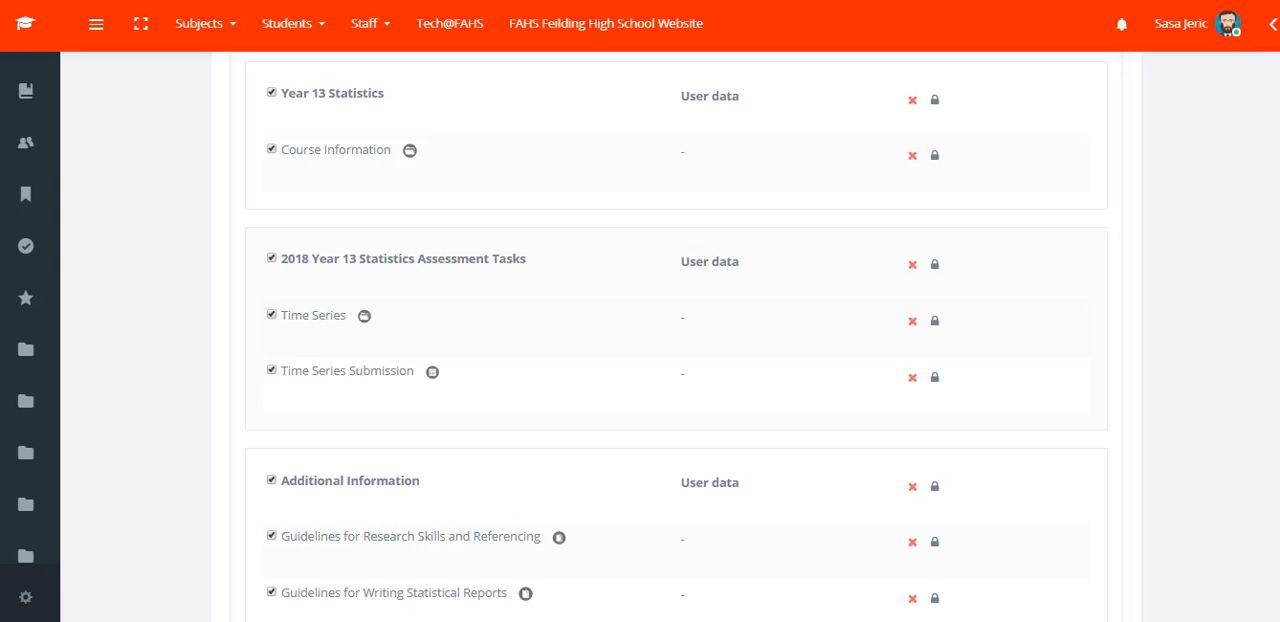
scroll(676, 342, down, 5)
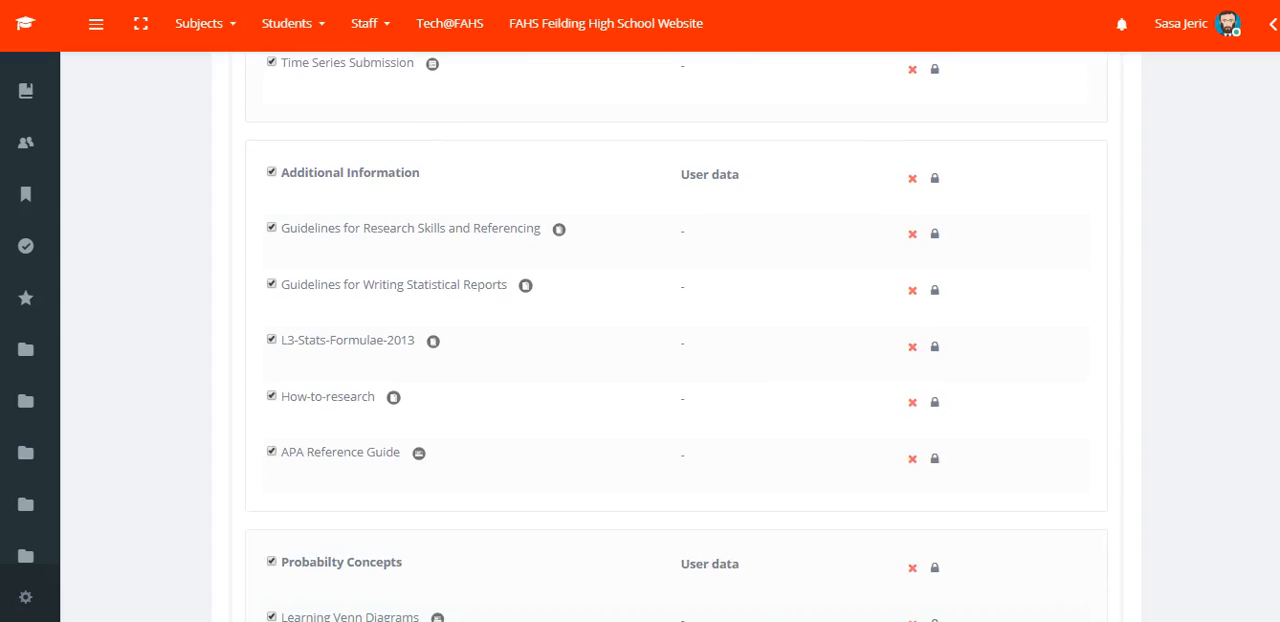
scroll(676, 342, down, 2)
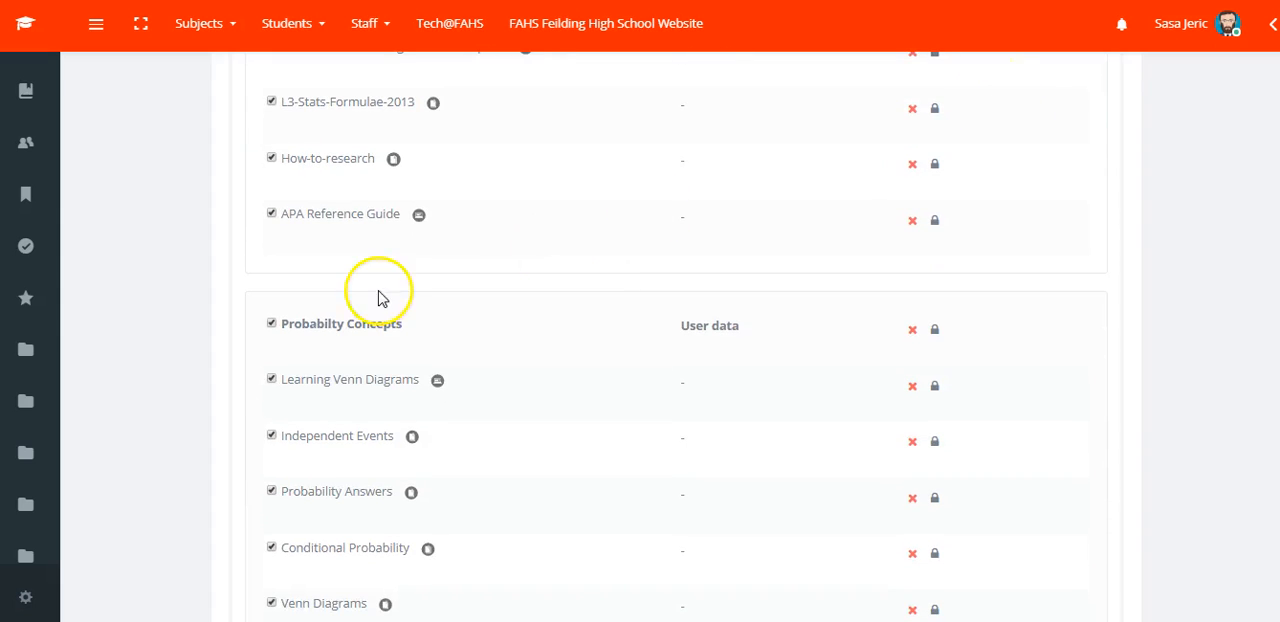
click(274, 323)
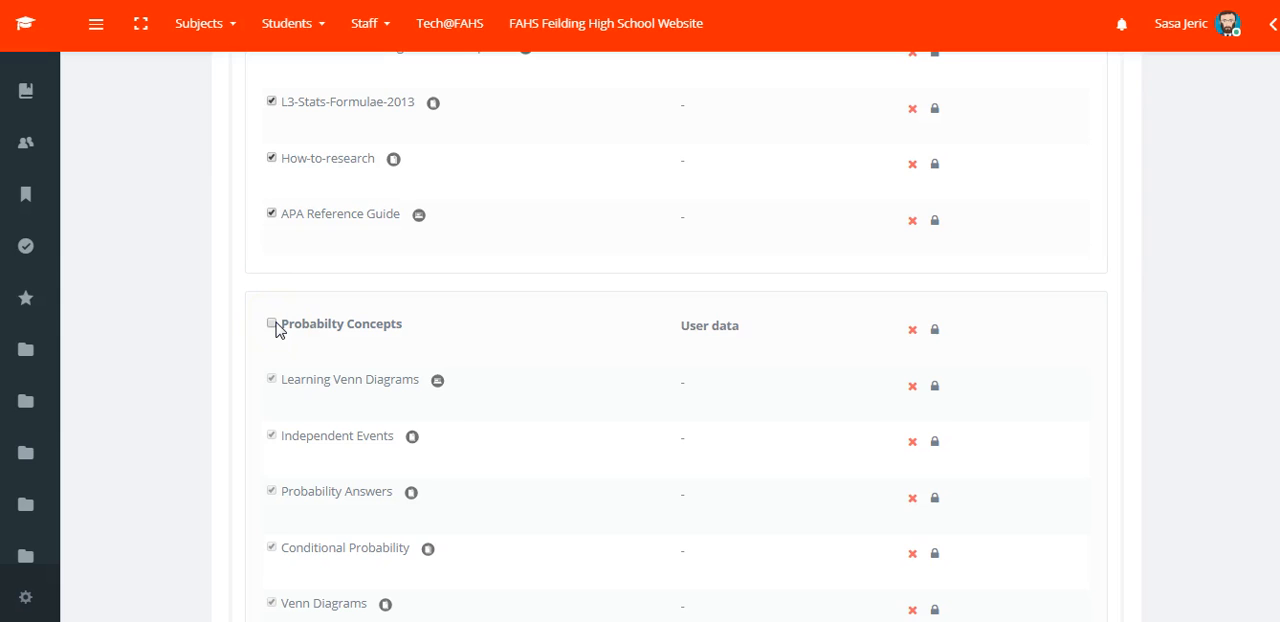
click(272, 323)
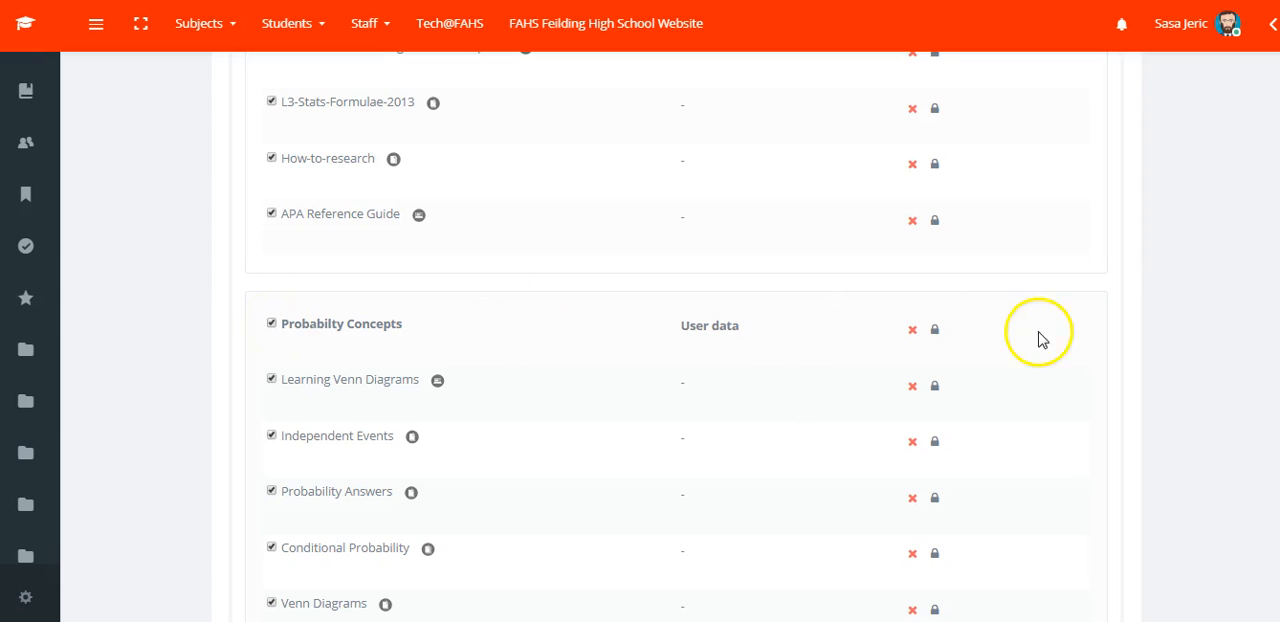
Keep all course sections and items included in the backup and continue to confirmation and review.
scroll(676, 342, down, 7)
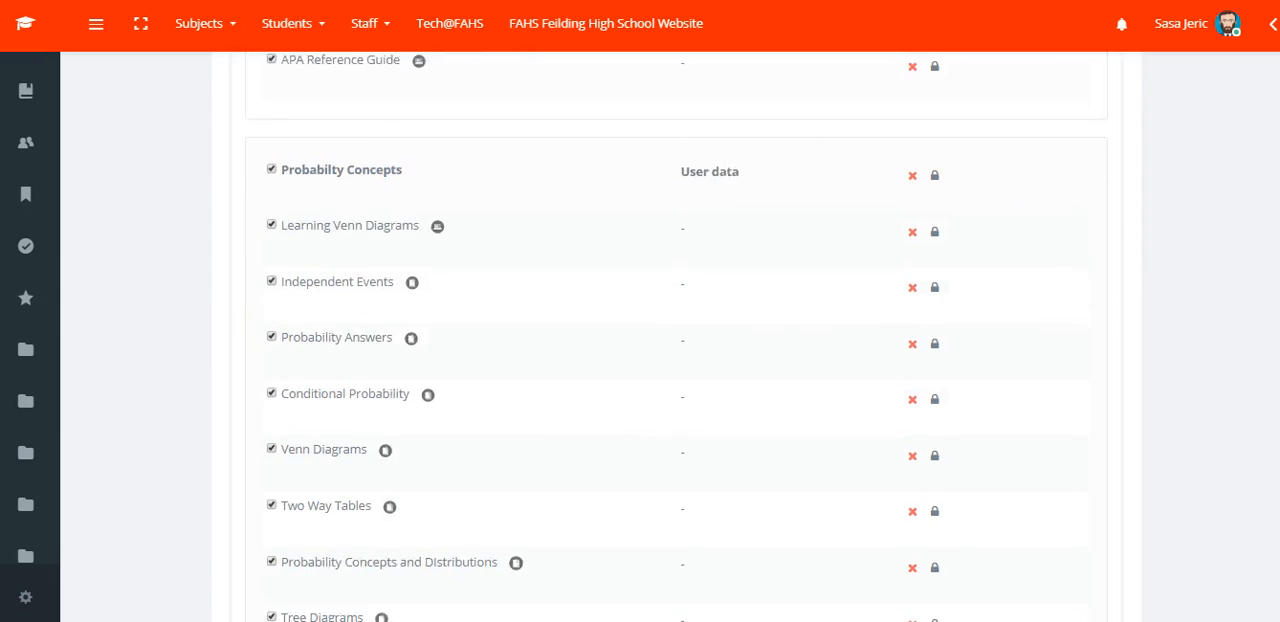
scroll(676, 336, down, 5)
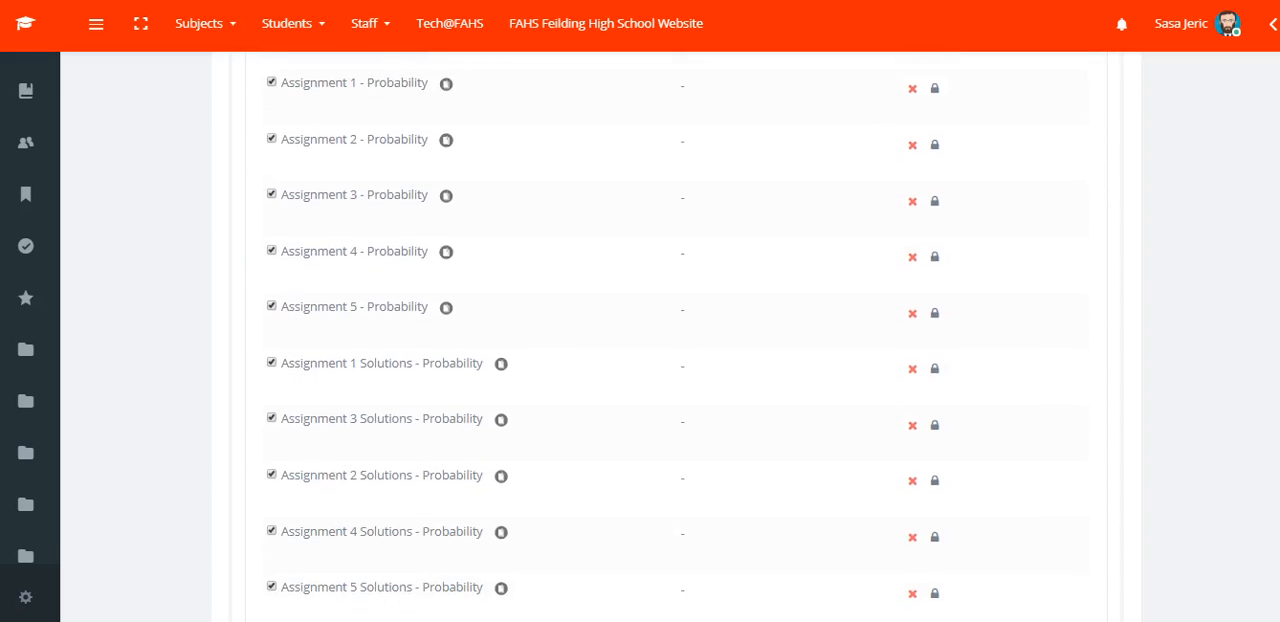
scroll(676, 336, down, 9)
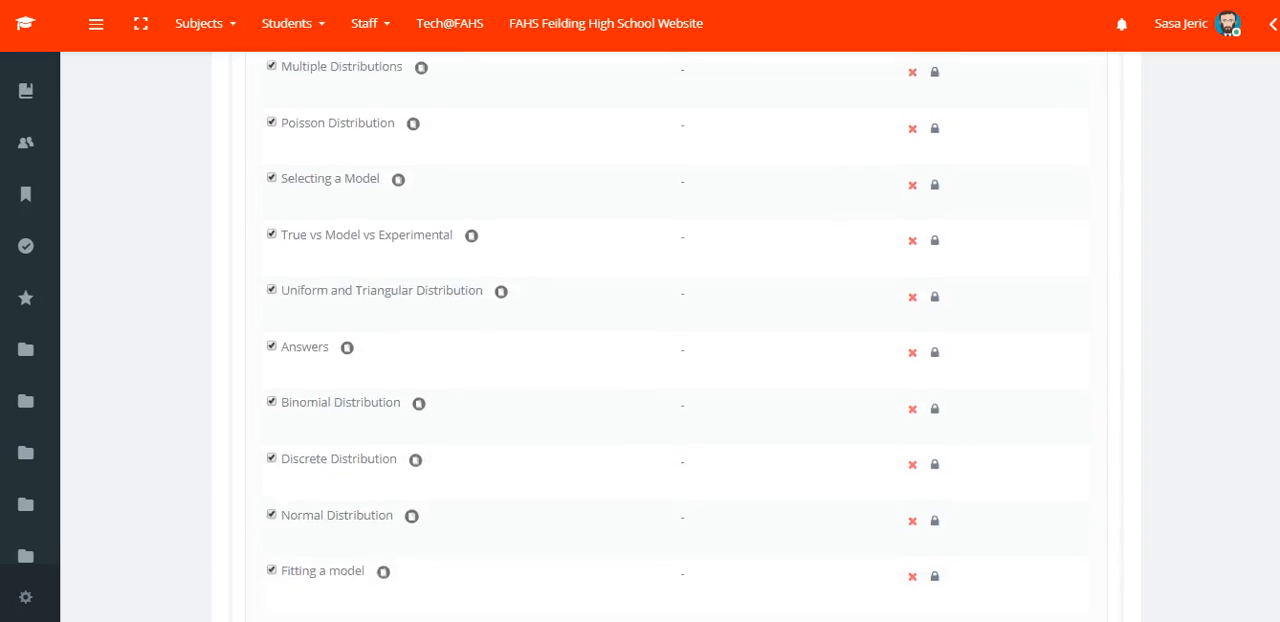
scroll(676, 336, down, 6)
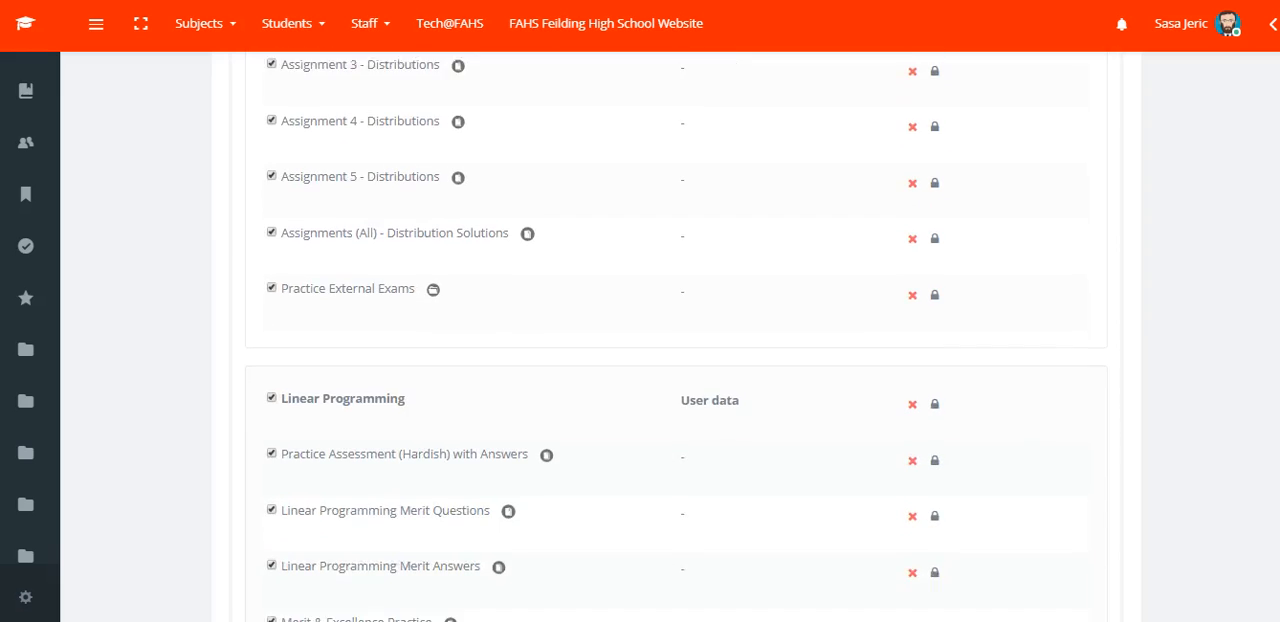
scroll(676, 336, down, 11)
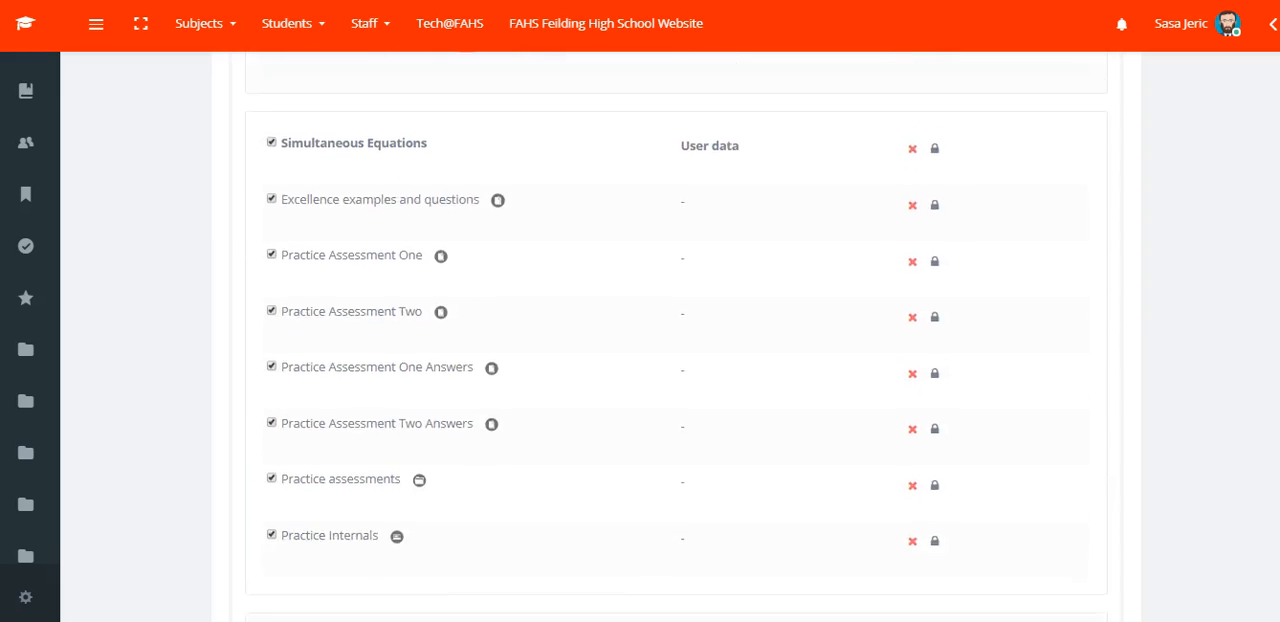
scroll(676, 336, down, 10)
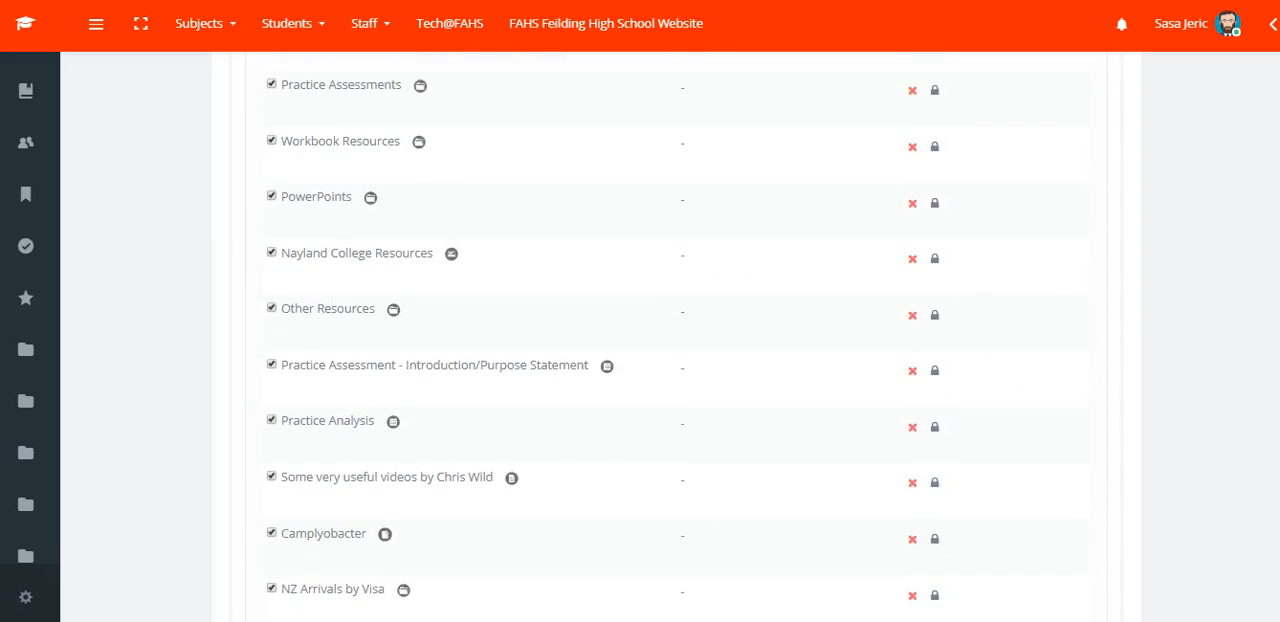
scroll(676, 336, down, 11)
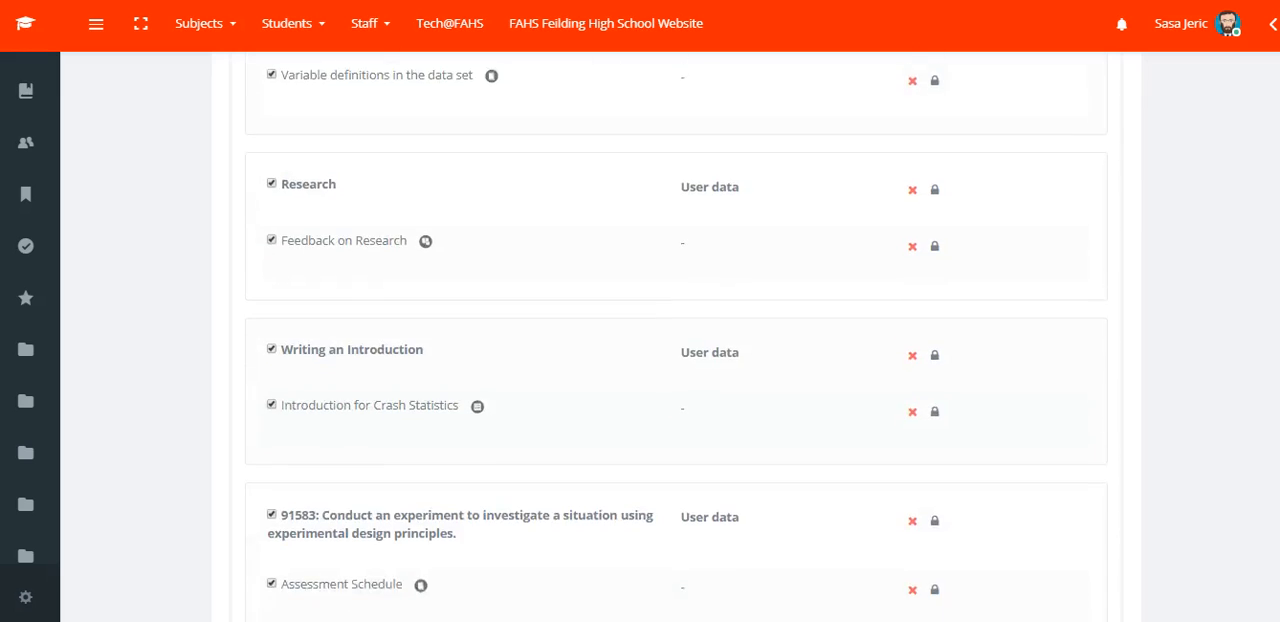
scroll(676, 336, down, 13)
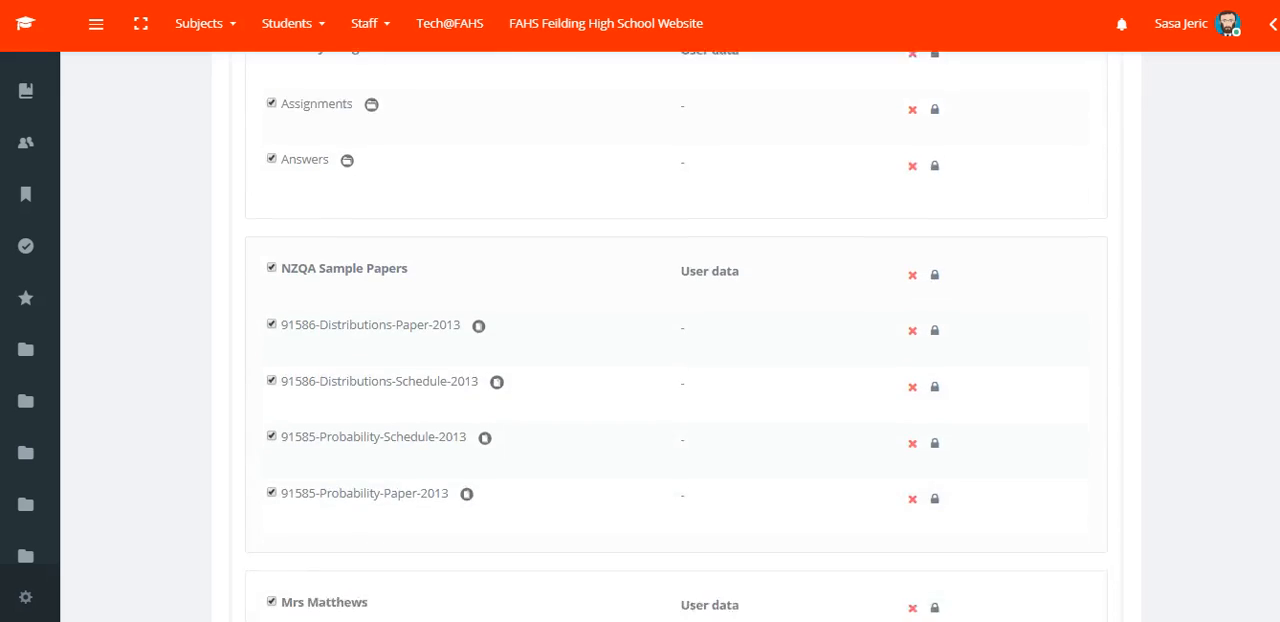
scroll(676, 336, down, 4)
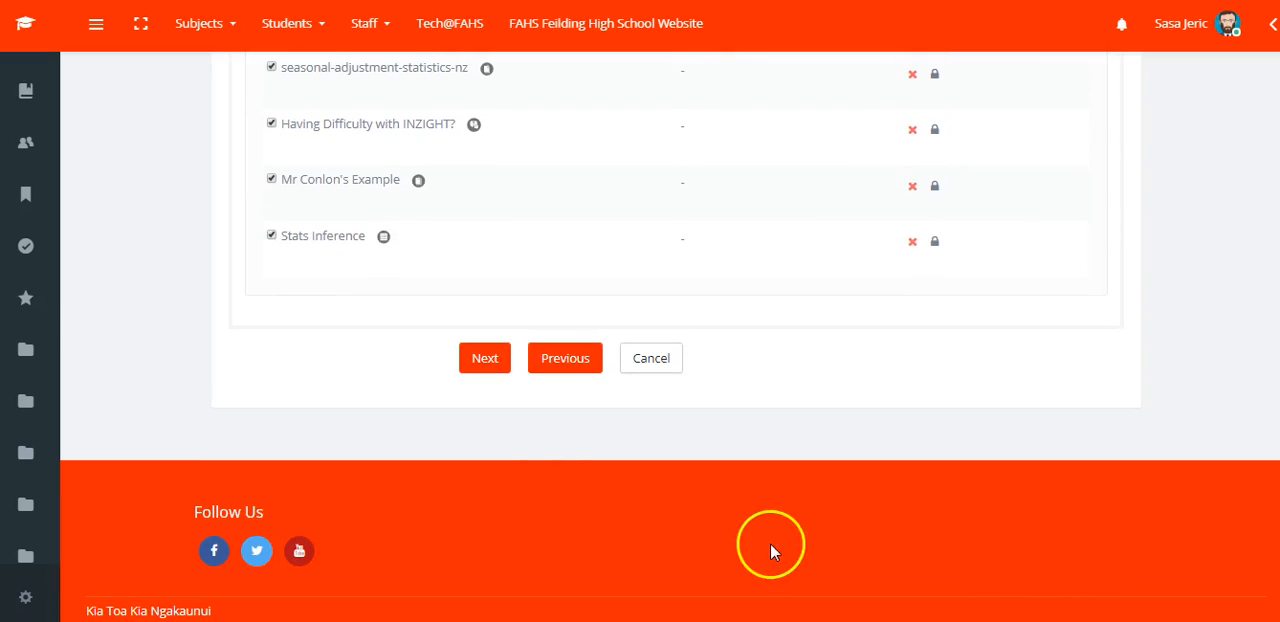
click(484, 360)
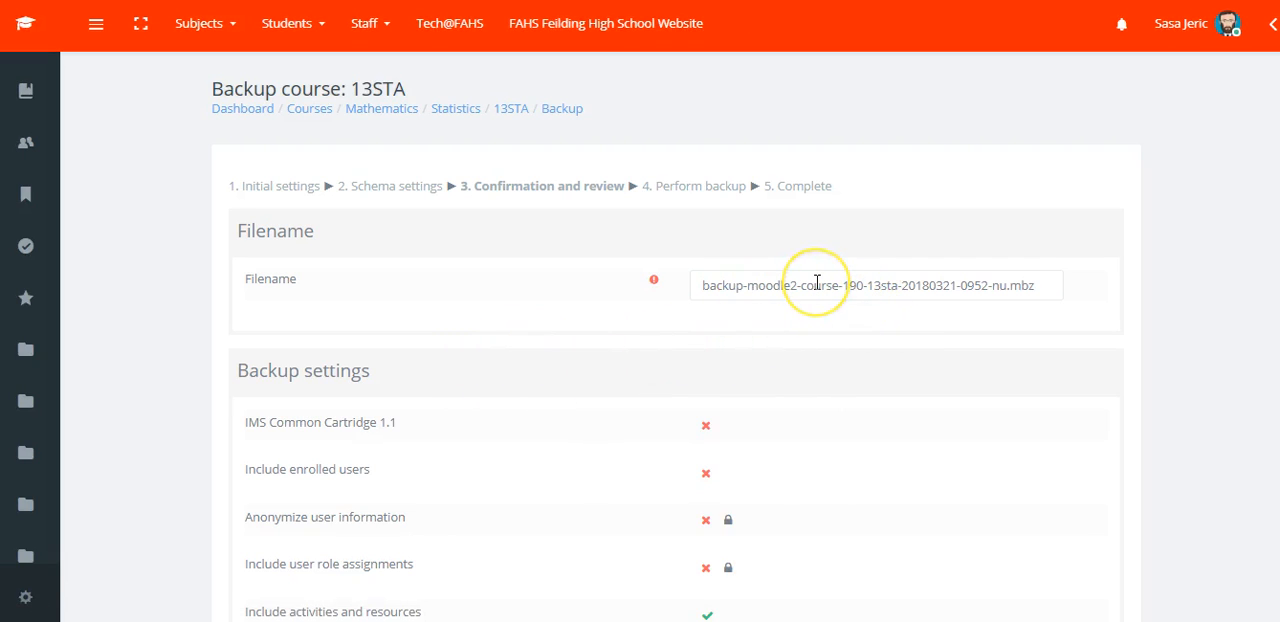
Review the backup filename and its mbz extension, the backup settings, and the list of included items.
click(910, 287)
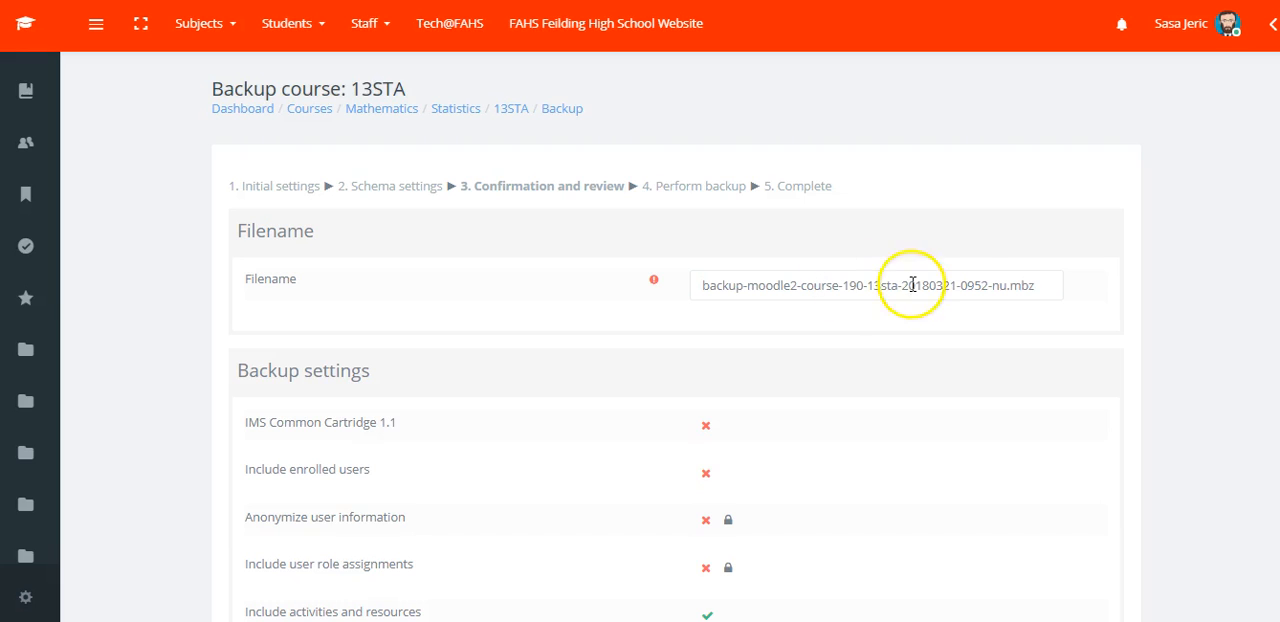
drag(1036, 285, 1012, 286)
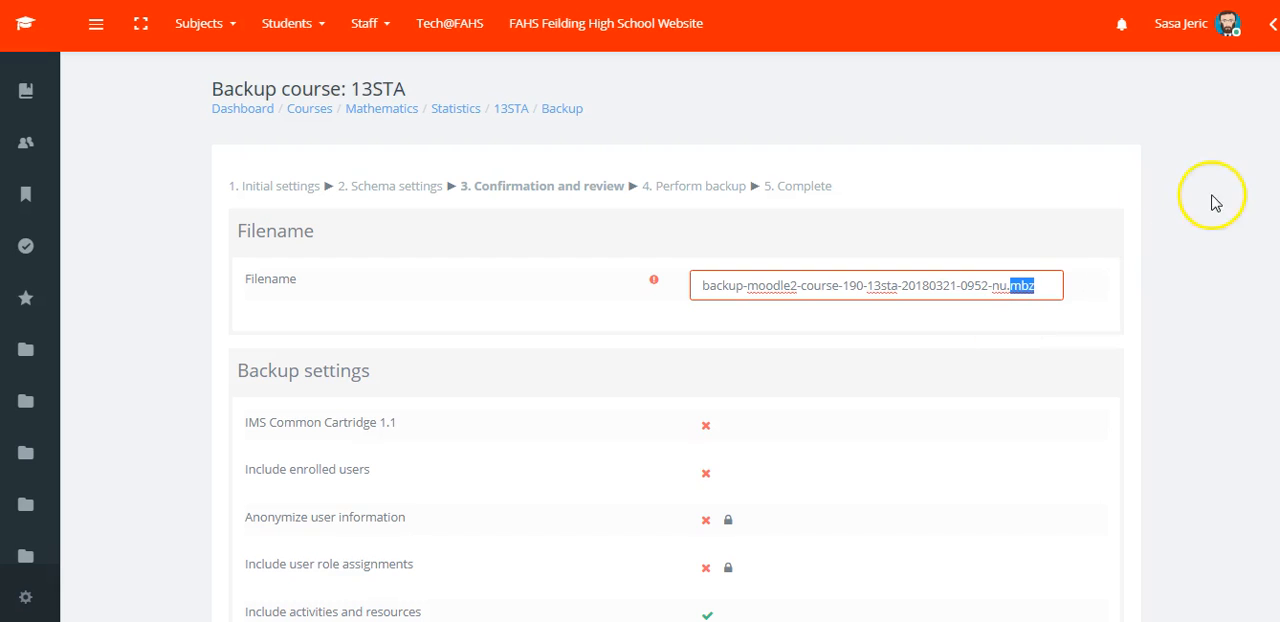
scroll(676, 337, down, 3)
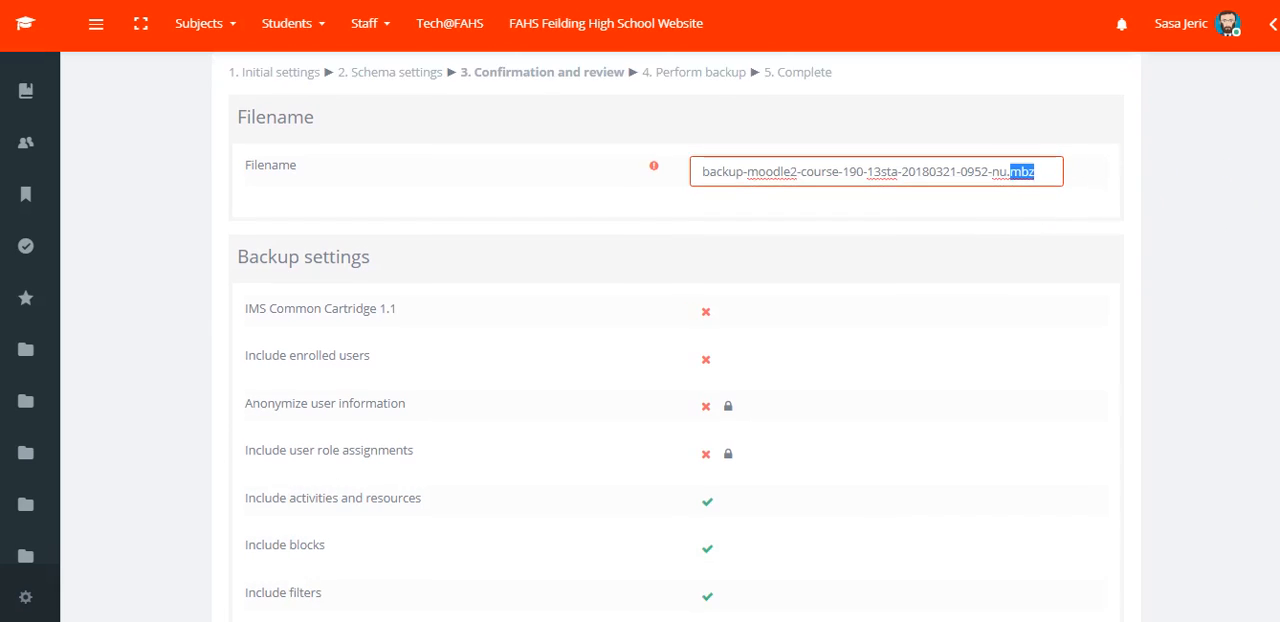
scroll(676, 337, down, 5)
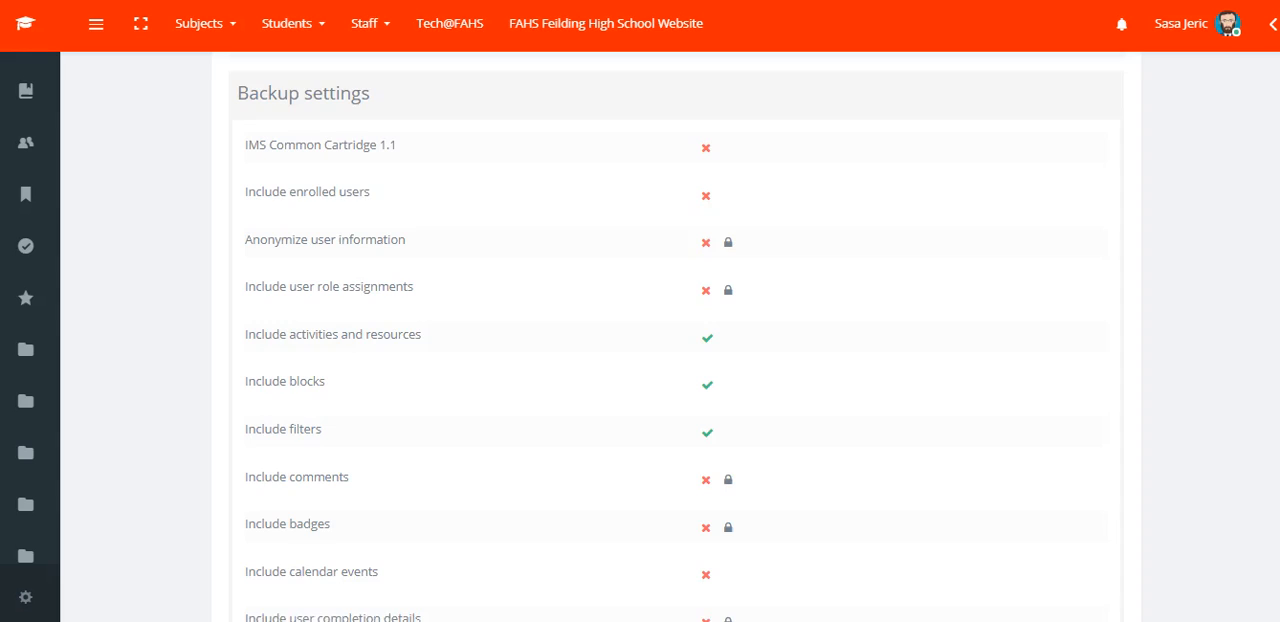
scroll(676, 337, down, 15)
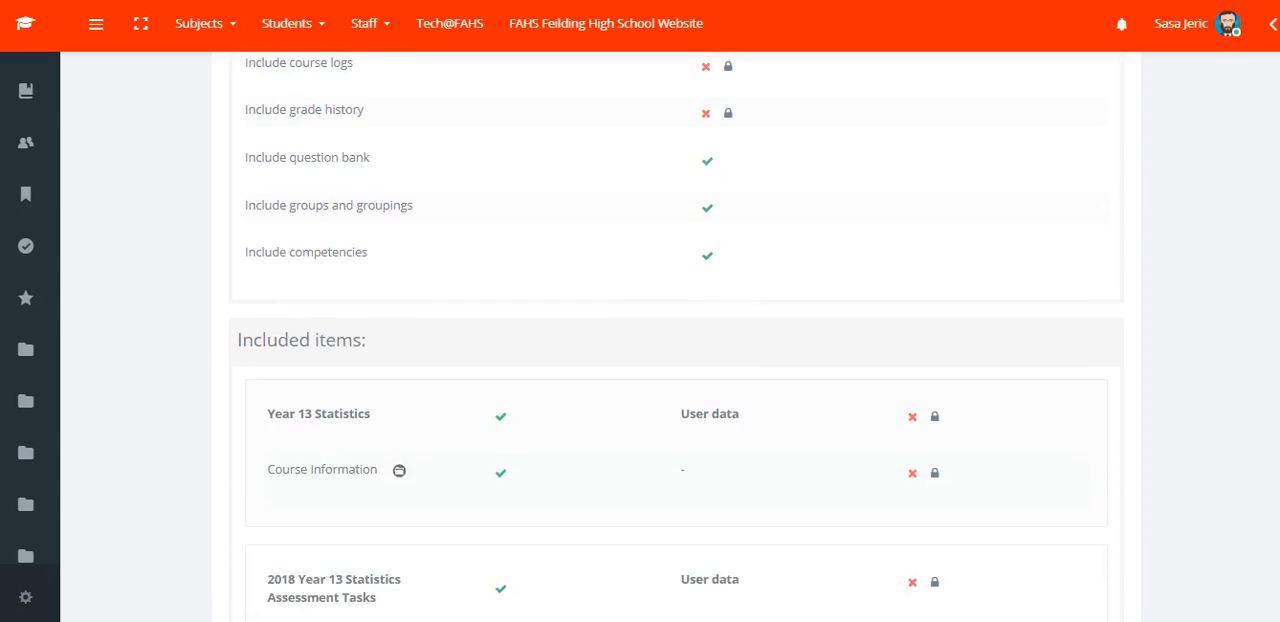
scroll(676, 337, down, 15)
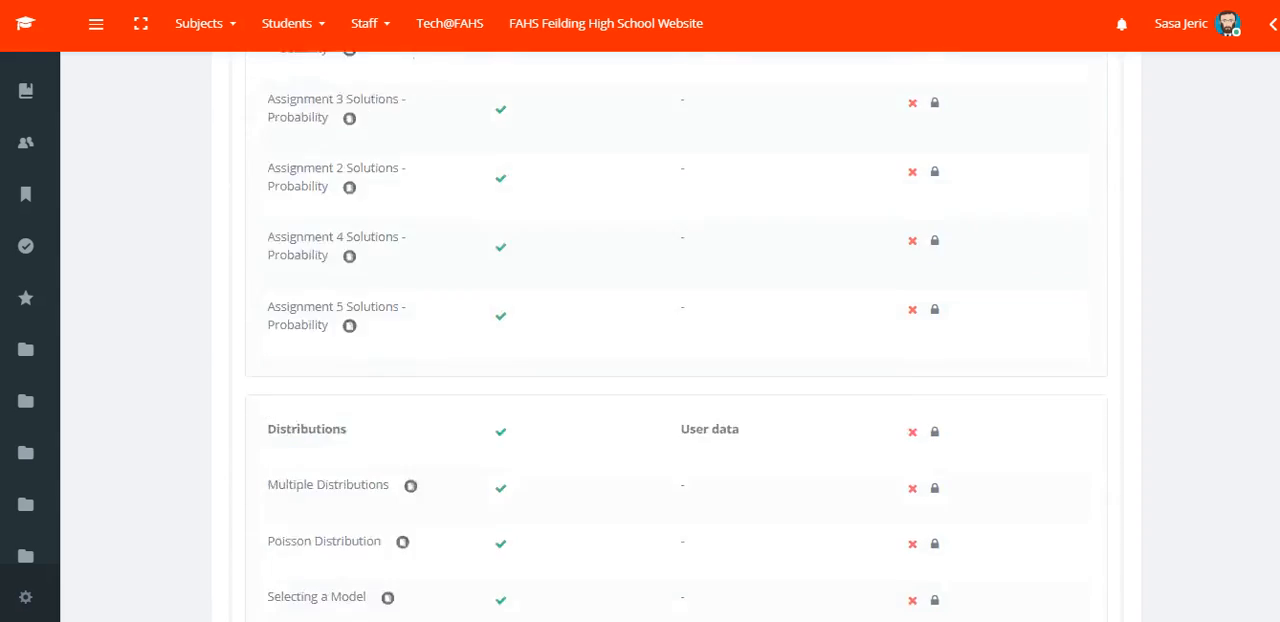
scroll(676, 337, down, 15)
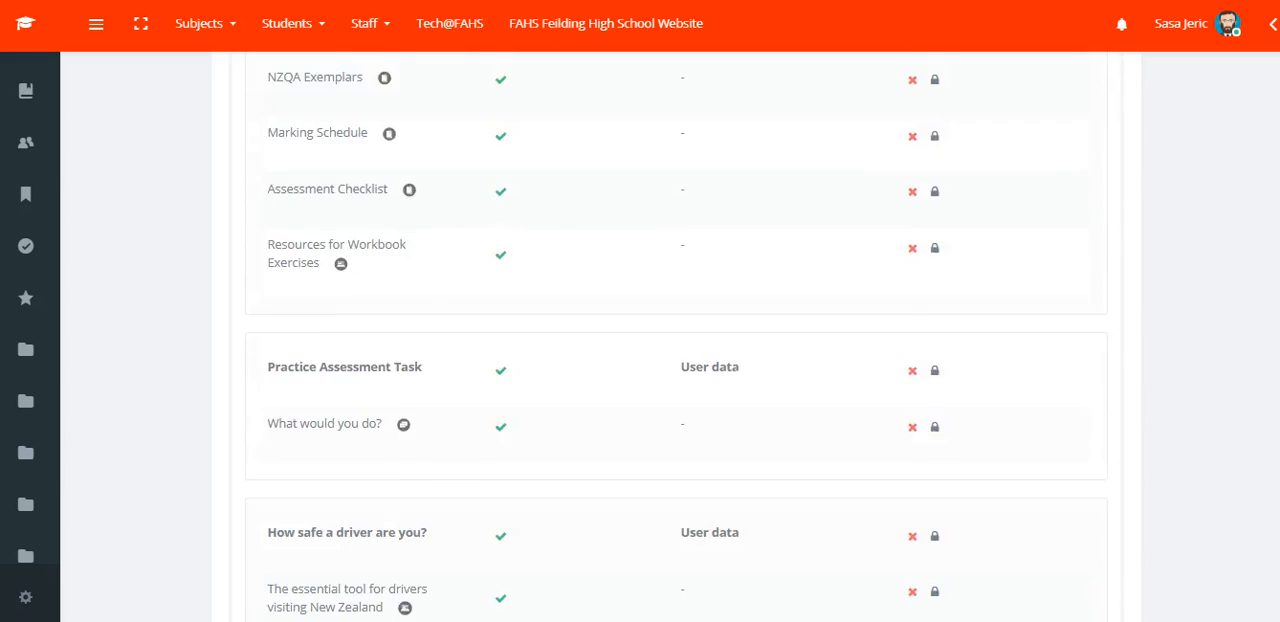
scroll(676, 338, down, 5)
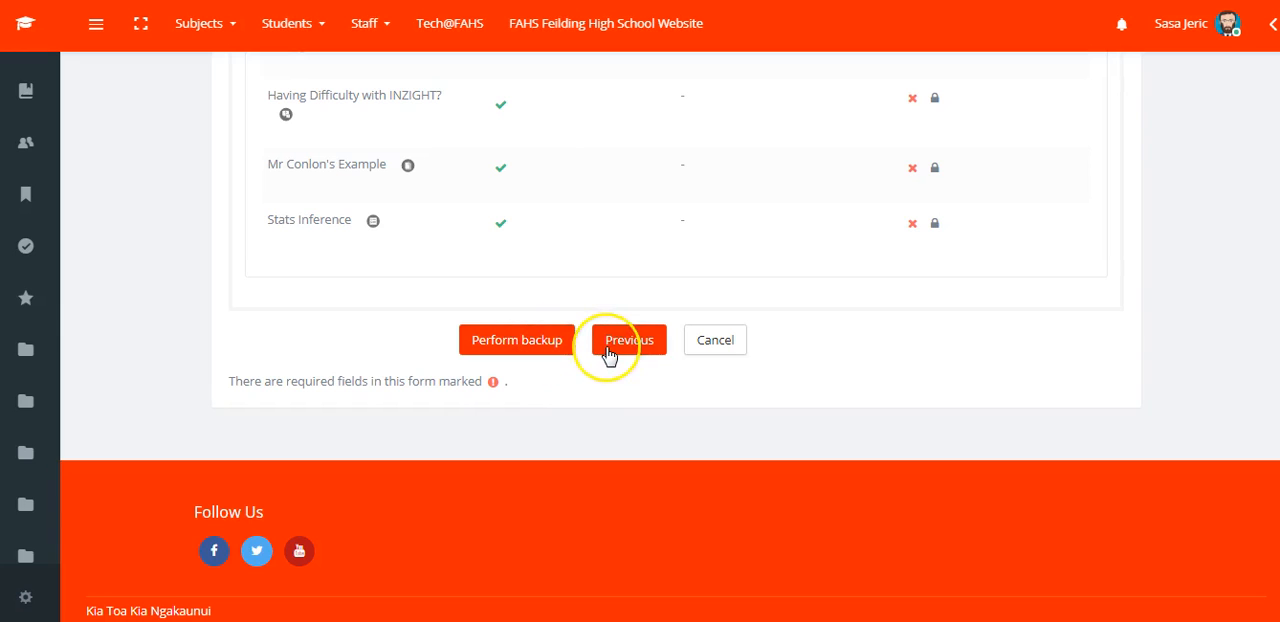
Perform the 13STA course backup and continue to the restore page once the backup file is created.
click(560, 349)
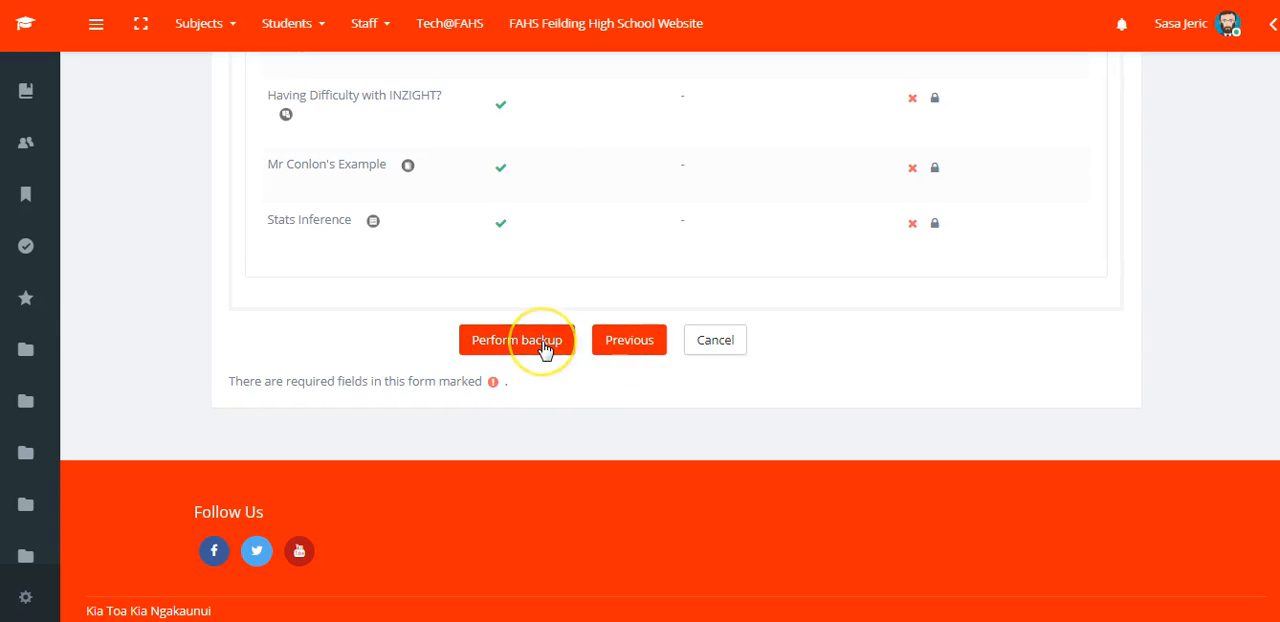
click(545, 349)
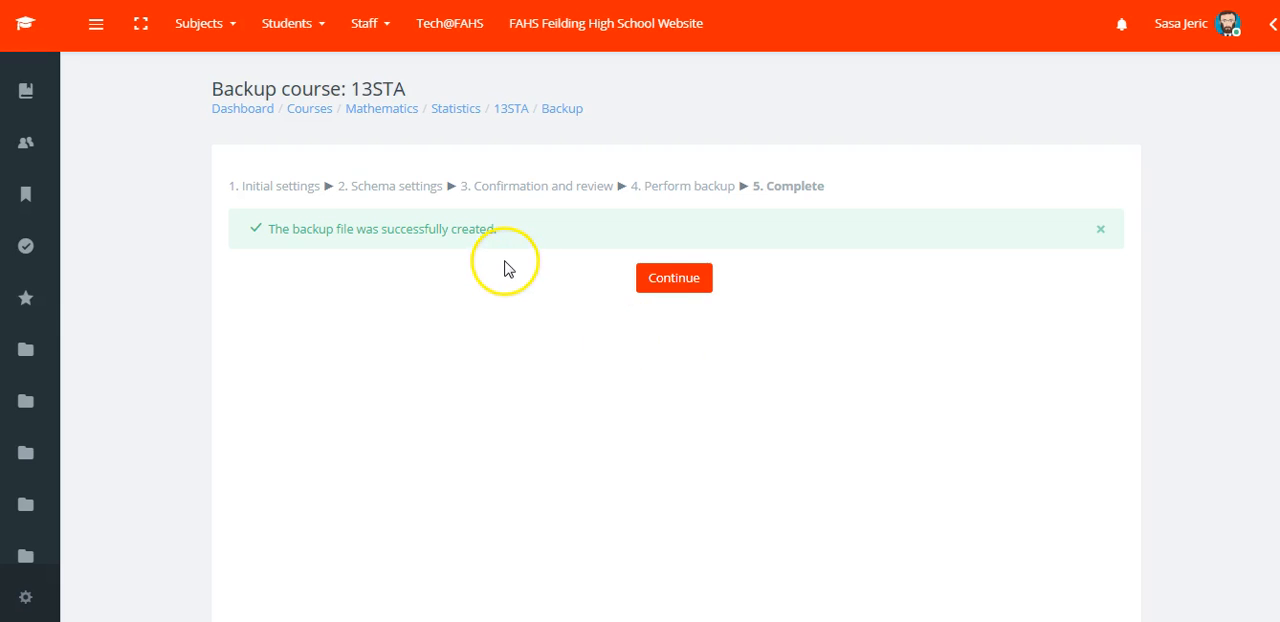
click(655, 283)
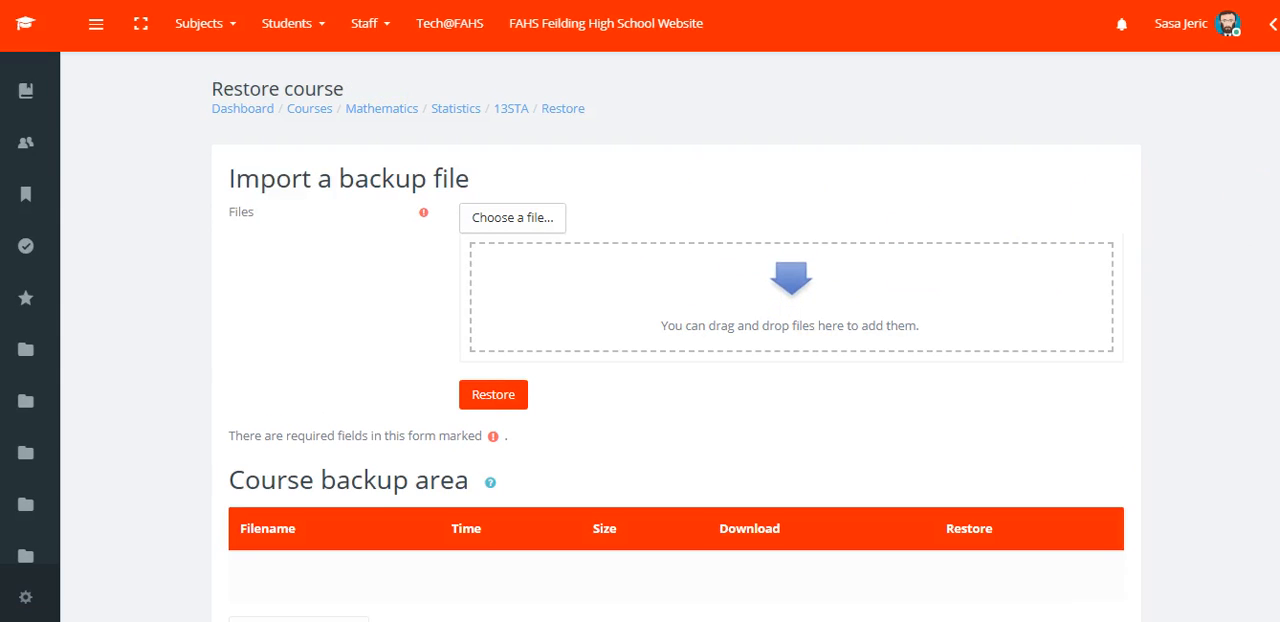
scroll(676, 340, down, 3)
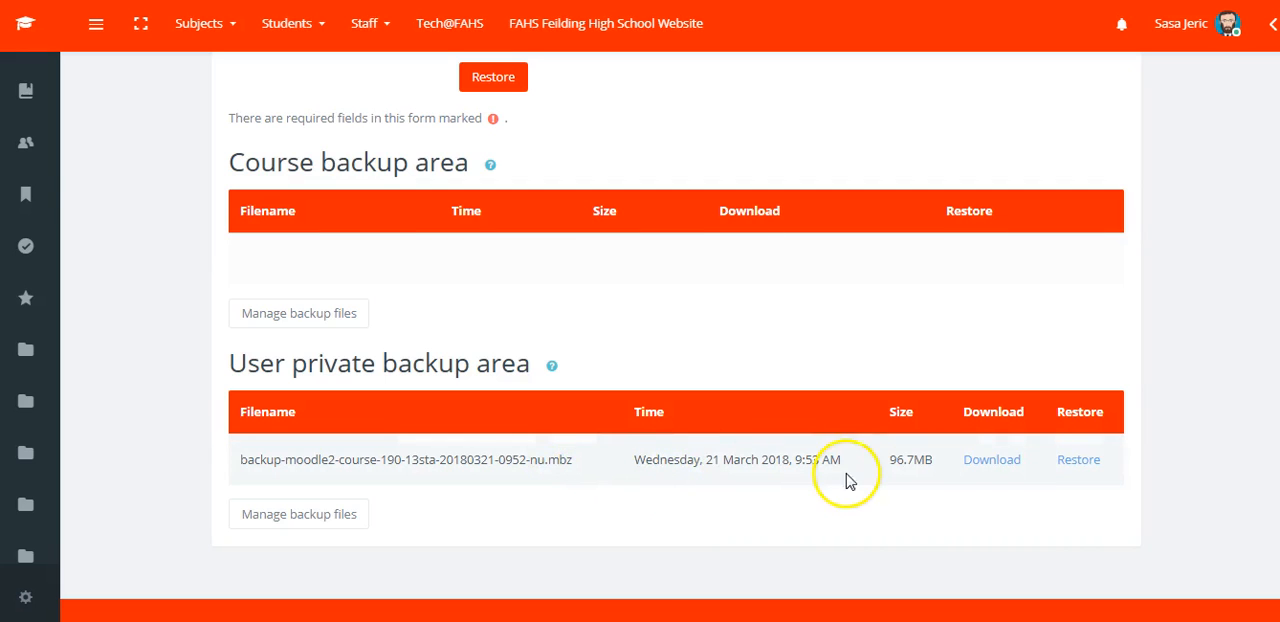
click(990, 468)
click(990, 462)
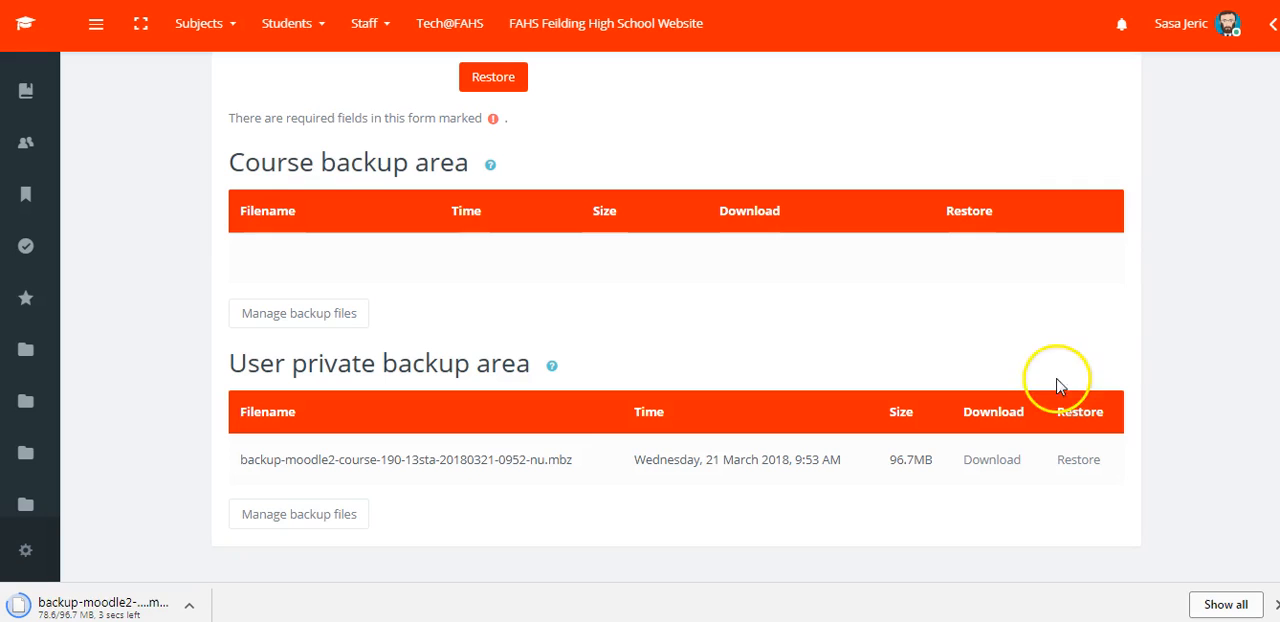
scroll(640, 300, up, 3)
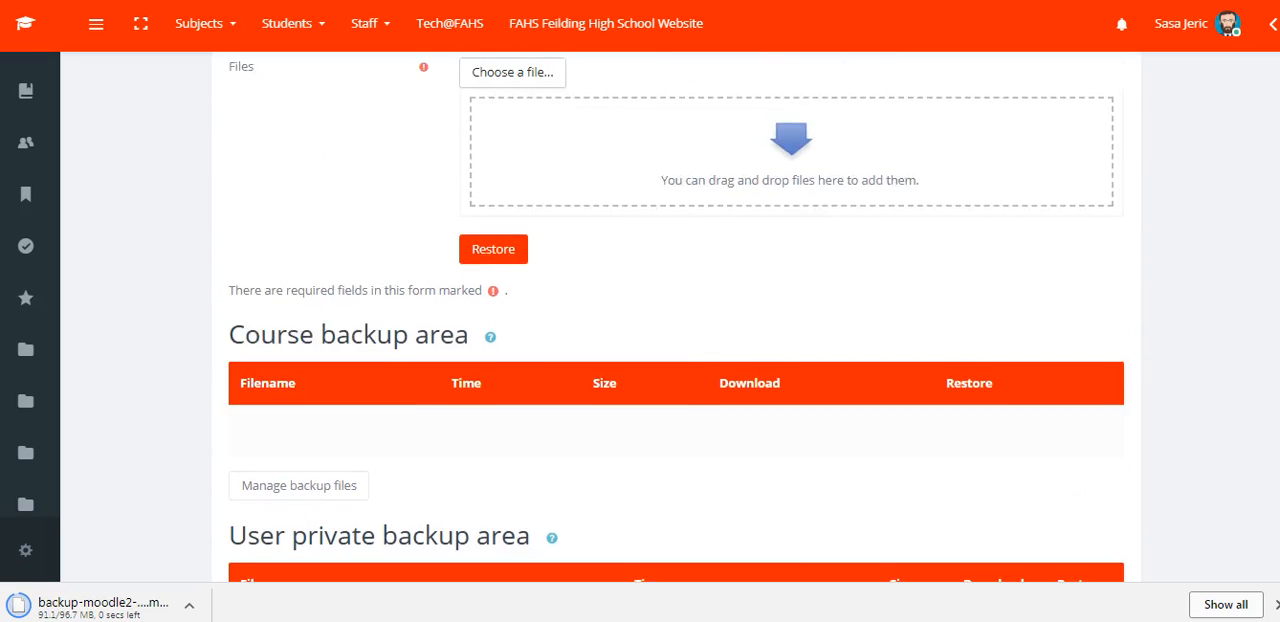